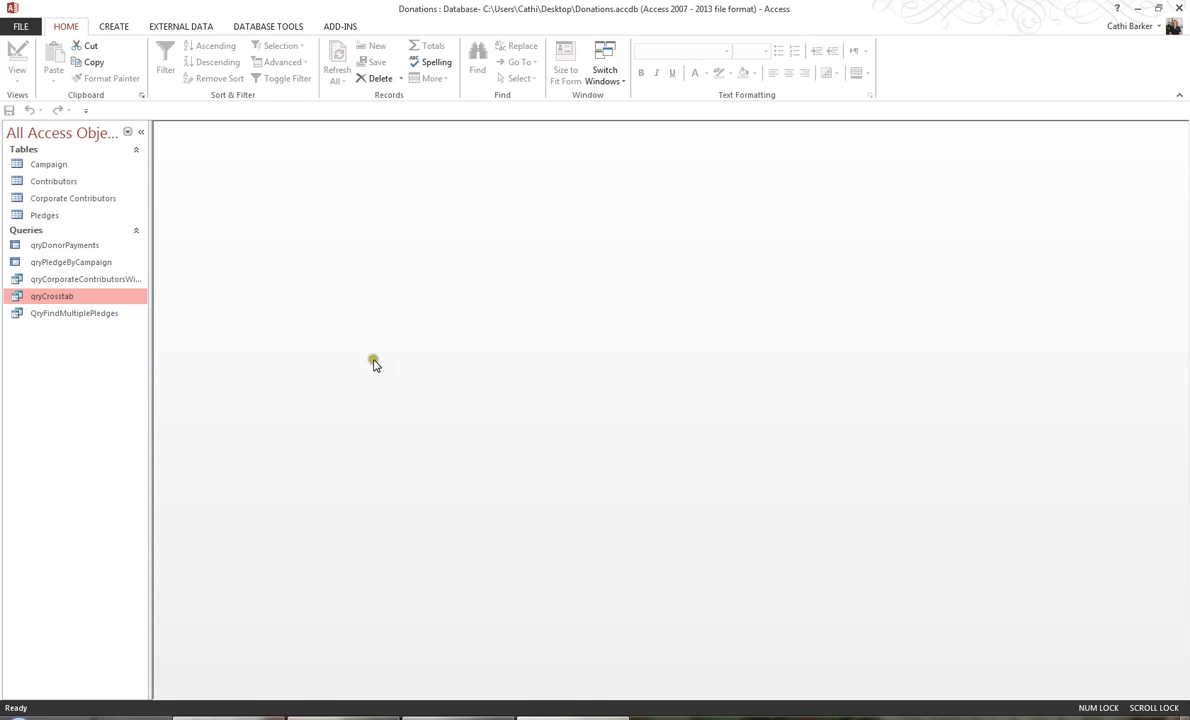
Create a new query in design view containing the Campaign, Pledges and Contributors tables.
{"action": "left_click", "coordinate": [120, 28]}
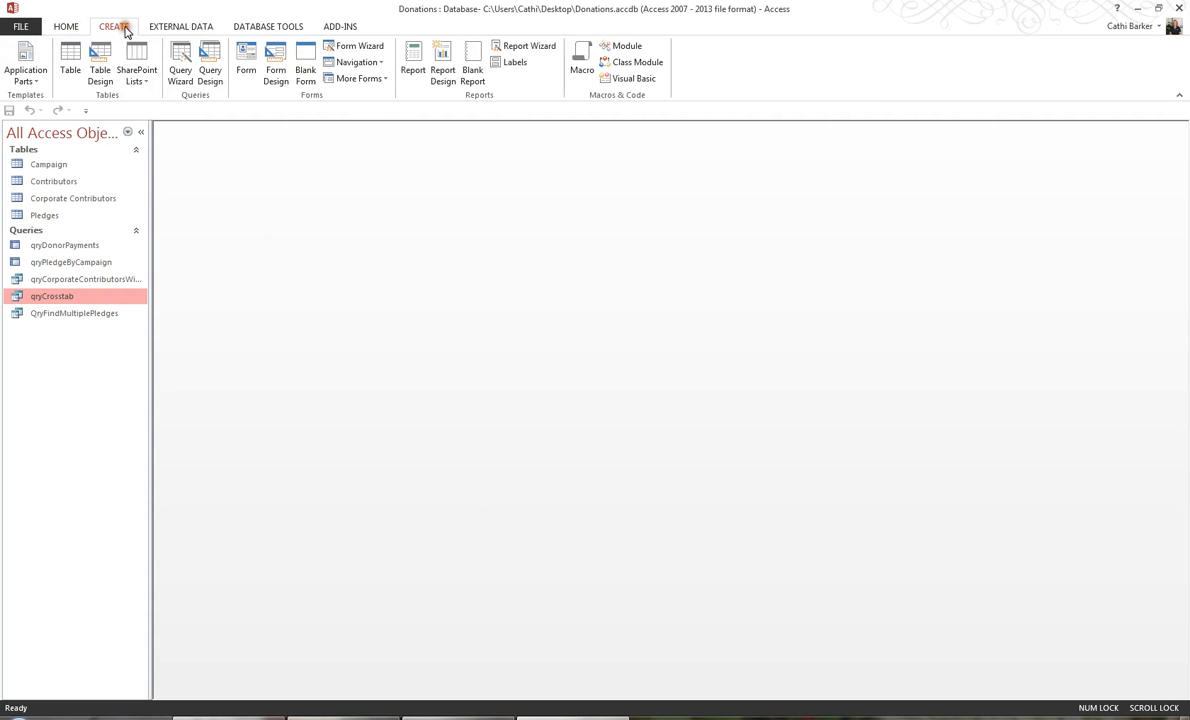
{"action": "left_click", "coordinate": [210, 70]}
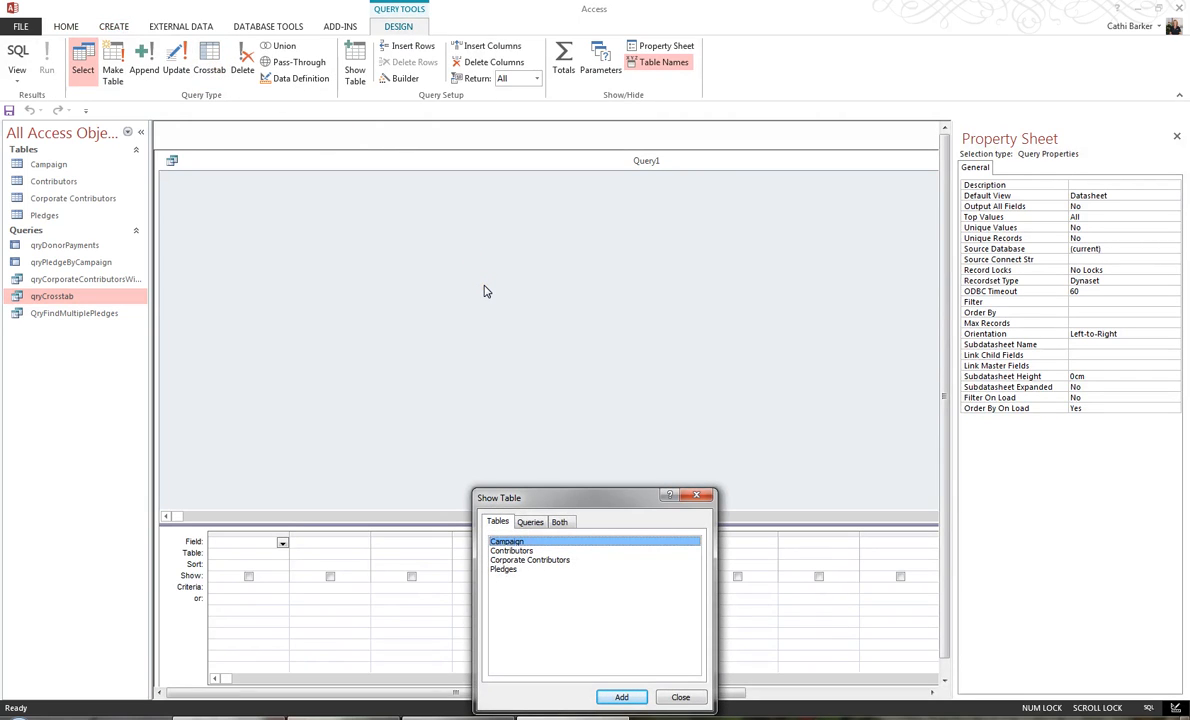
{"action": "left_click", "coordinate": [622, 697]}
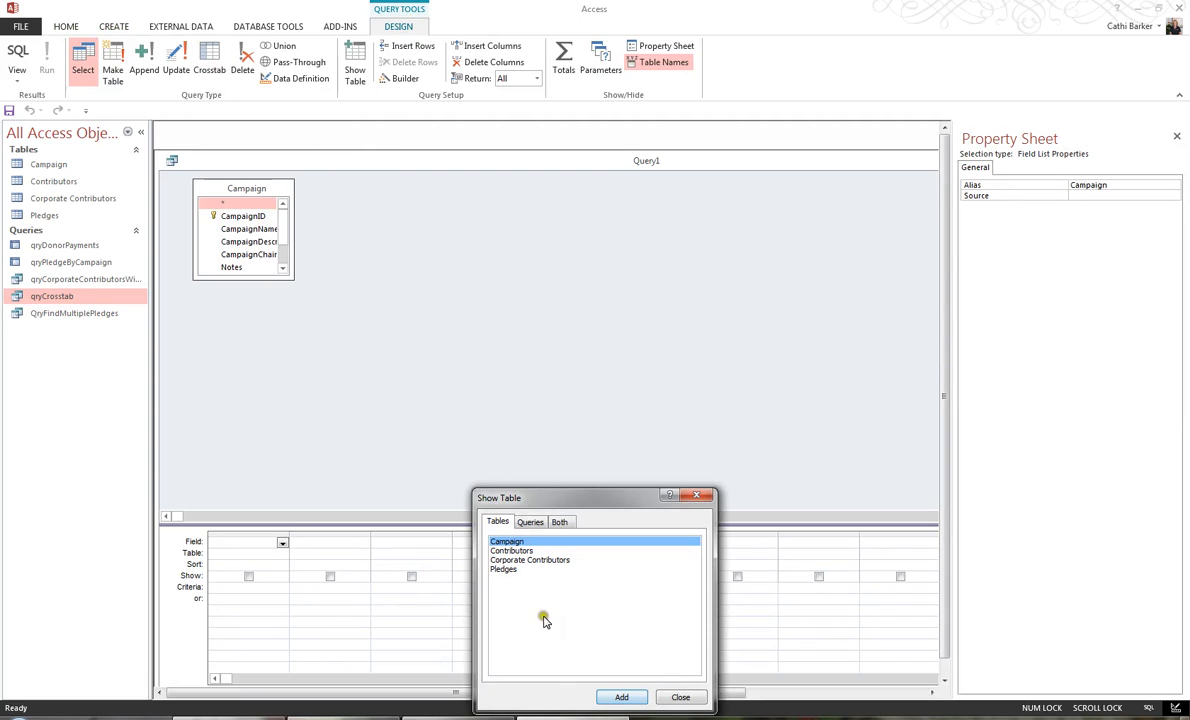
{"action": "left_click", "coordinate": [504, 569]}
{"action": "left_click", "coordinate": [622, 697]}
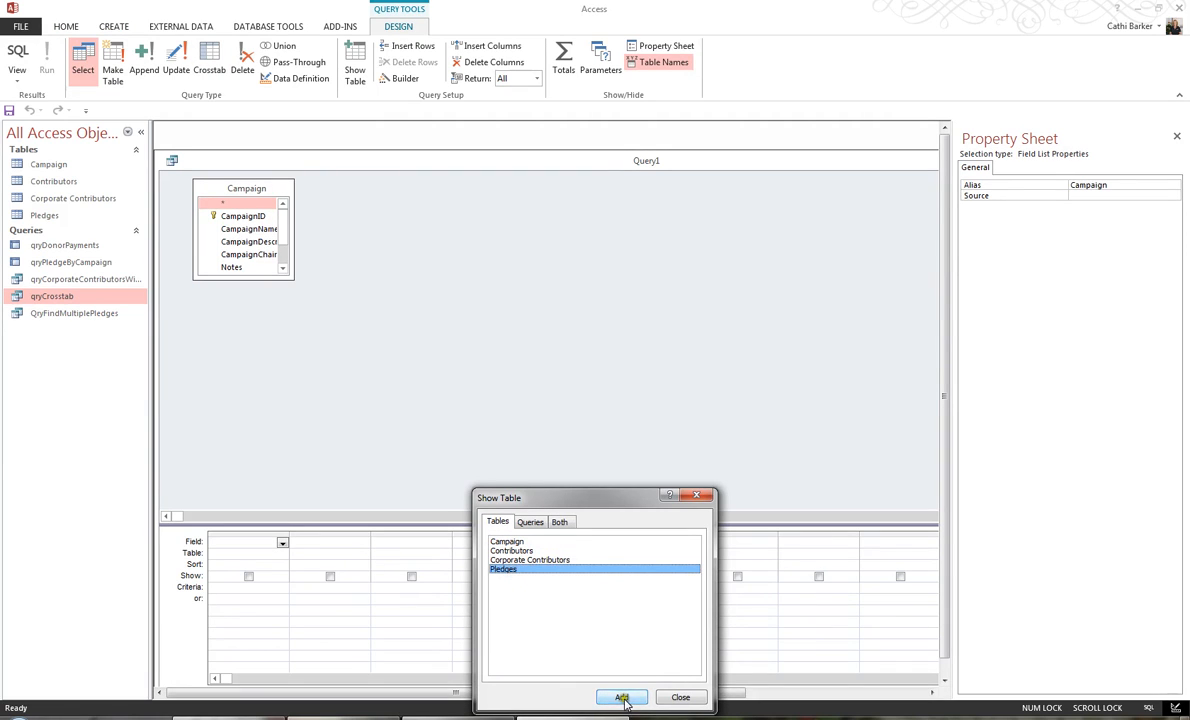
{"action": "left_click", "coordinate": [530, 551]}
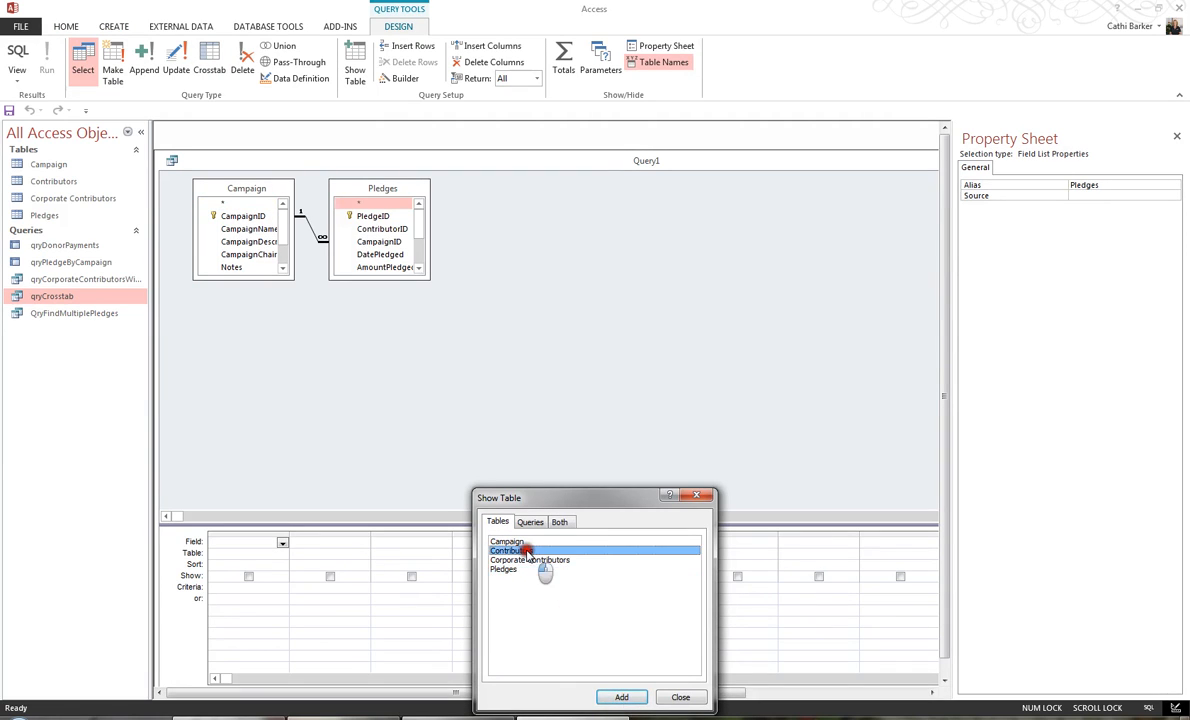
{"action": "left_click", "coordinate": [622, 697]}
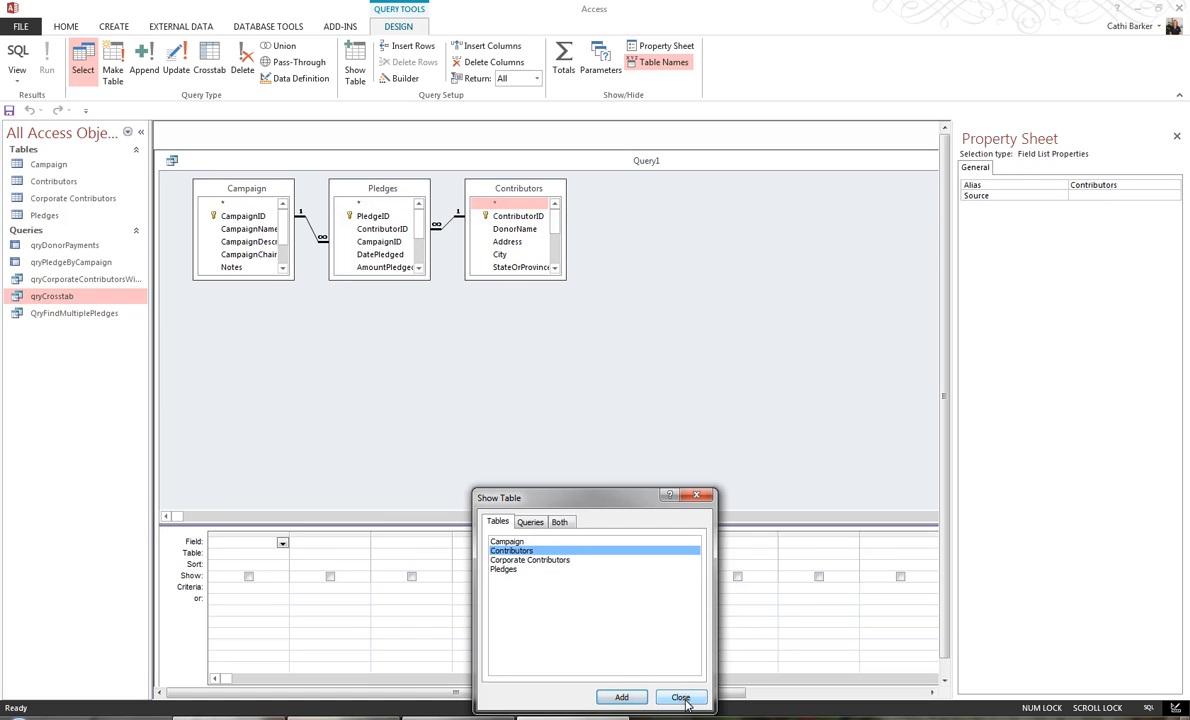
{"action": "left_click", "coordinate": [681, 697]}
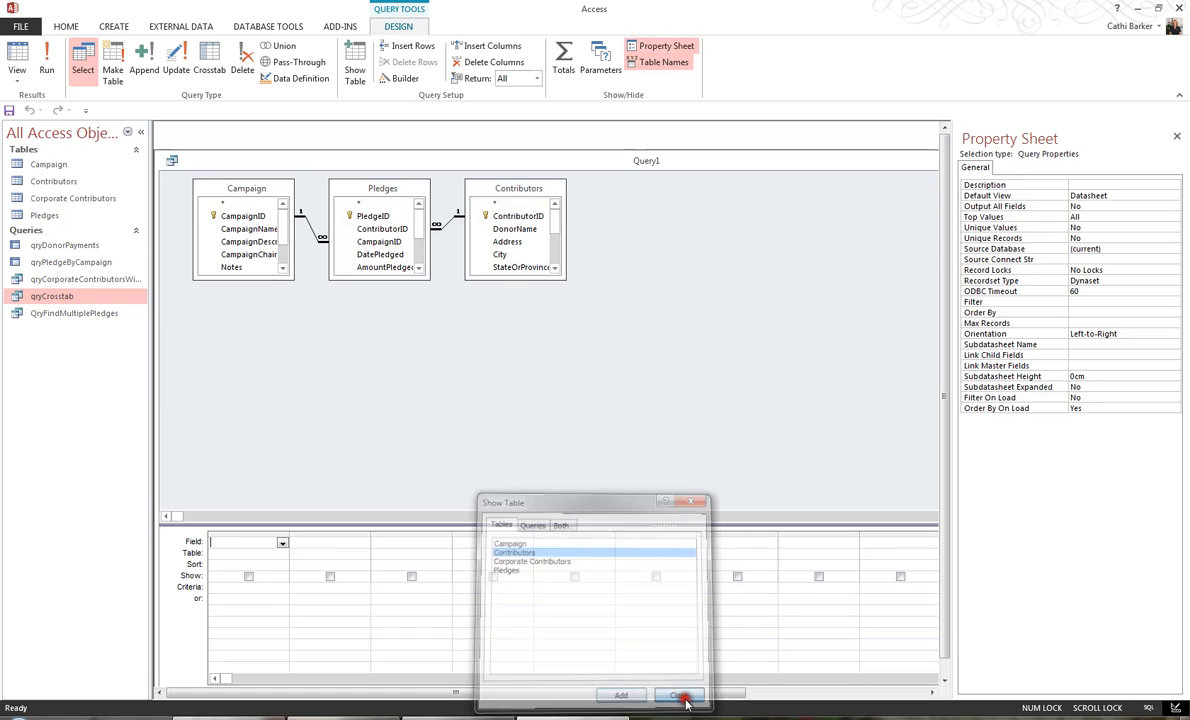
Lengthen the Campaign, Pledges and Contributors field lists so that all their fields are shown.
{"action": "left_click_drag", "start_coordinate": [262, 280], "coordinate": [264, 352]}
{"action": "left_click_drag", "start_coordinate": [373, 281], "coordinate": [380, 369]}
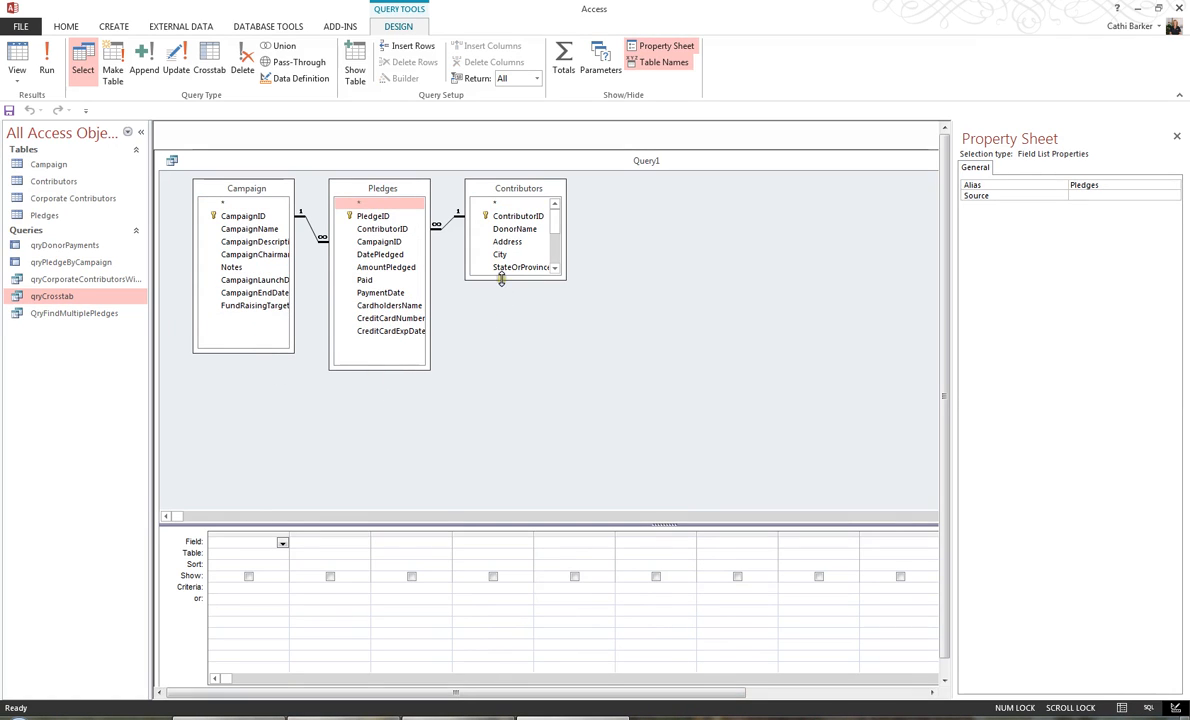
{"action": "left_click_drag", "start_coordinate": [499, 278], "coordinate": [498, 388]}
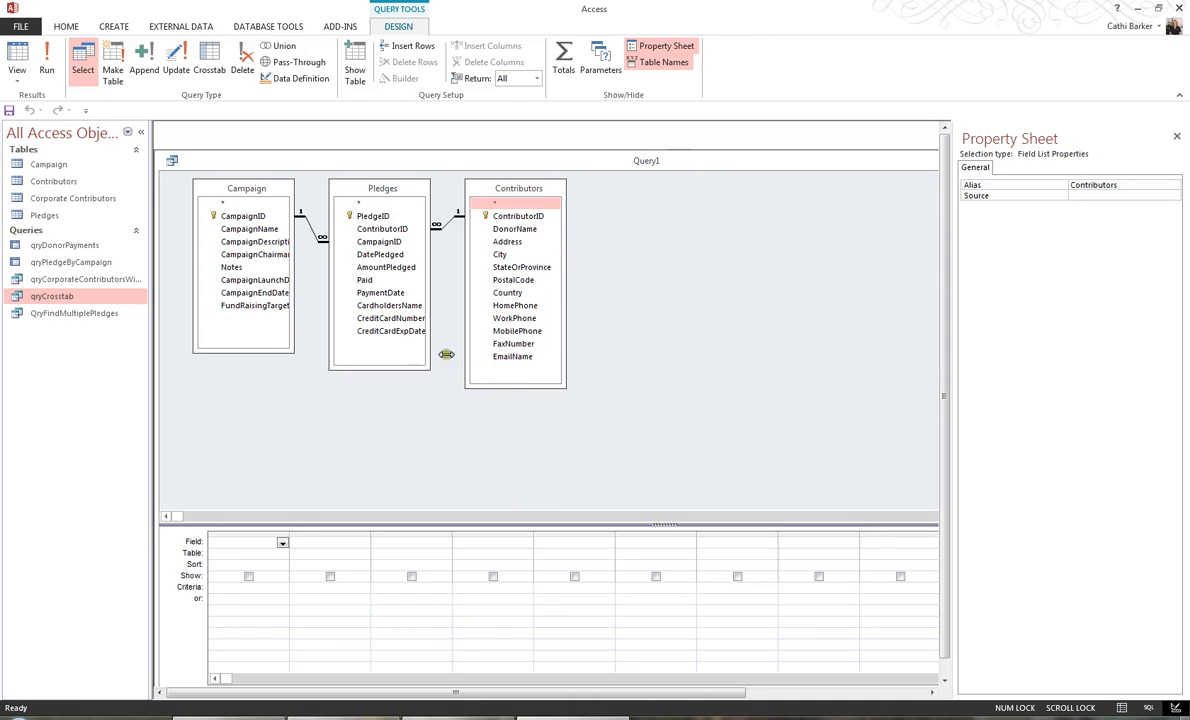
Add CampaignName, DonorName, HomePhone, AmountPledged and DatePledged to the query grid in that order.
{"action": "double_click", "coordinate": [270, 230]}
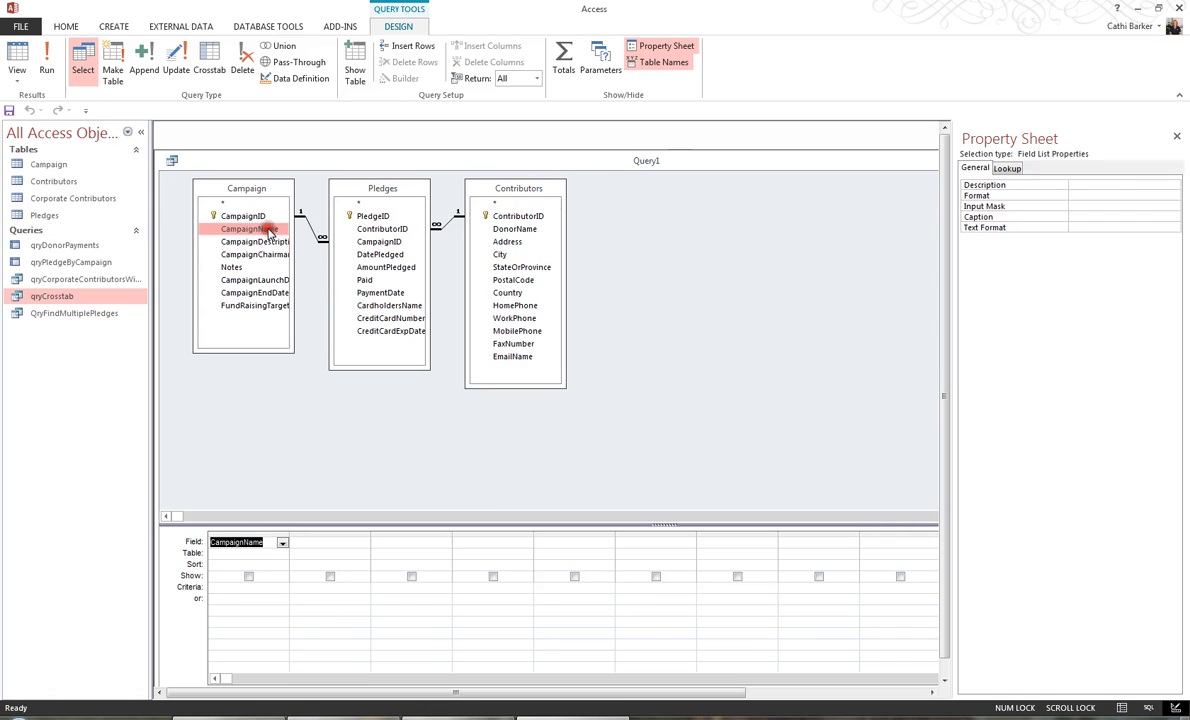
{"action": "double_click", "coordinate": [514, 229]}
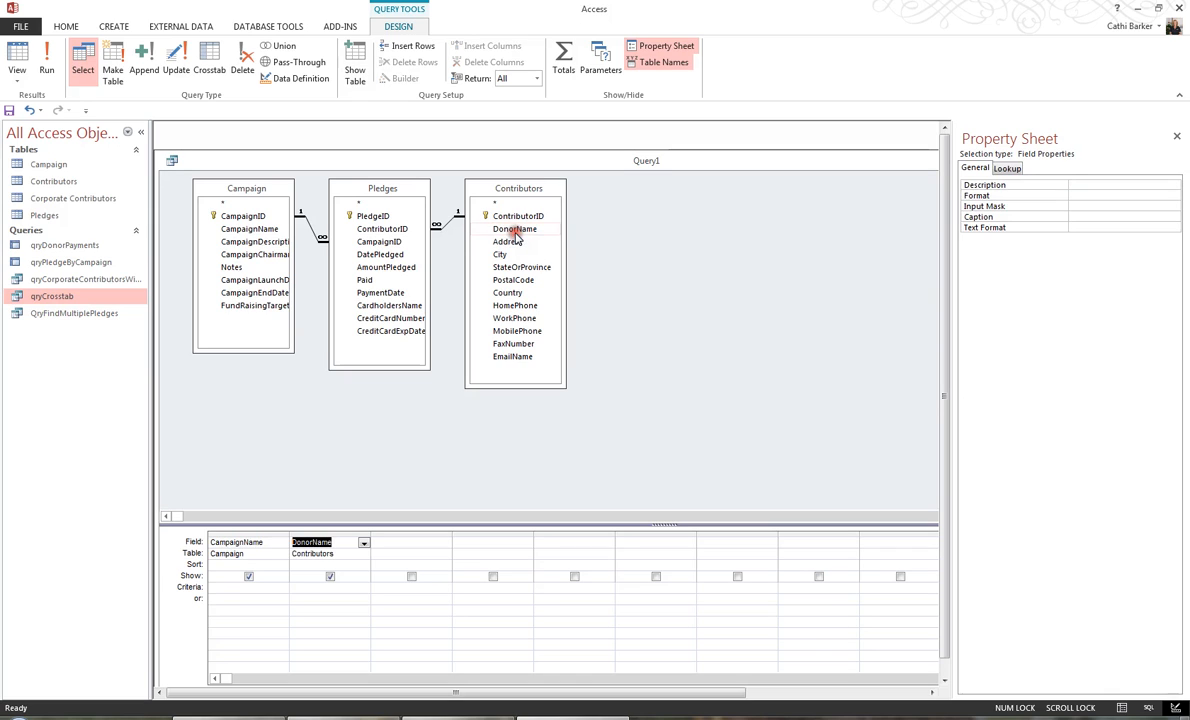
{"action": "double_click", "coordinate": [514, 305]}
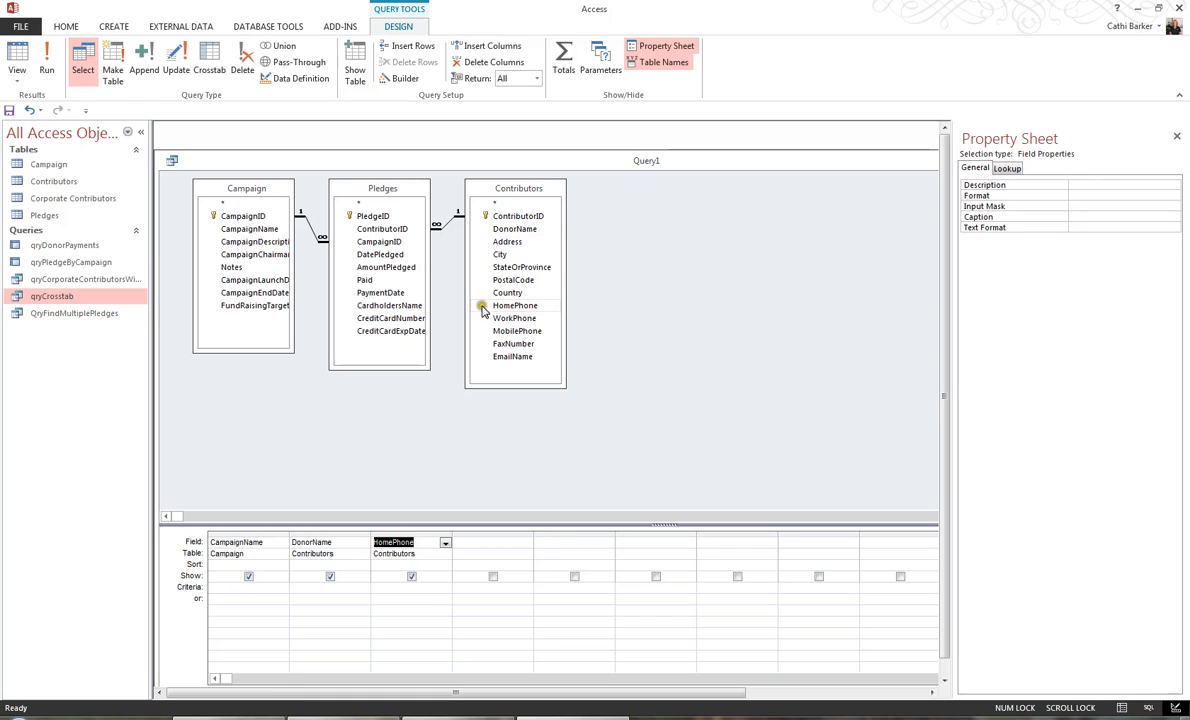
{"action": "double_click", "coordinate": [386, 267]}
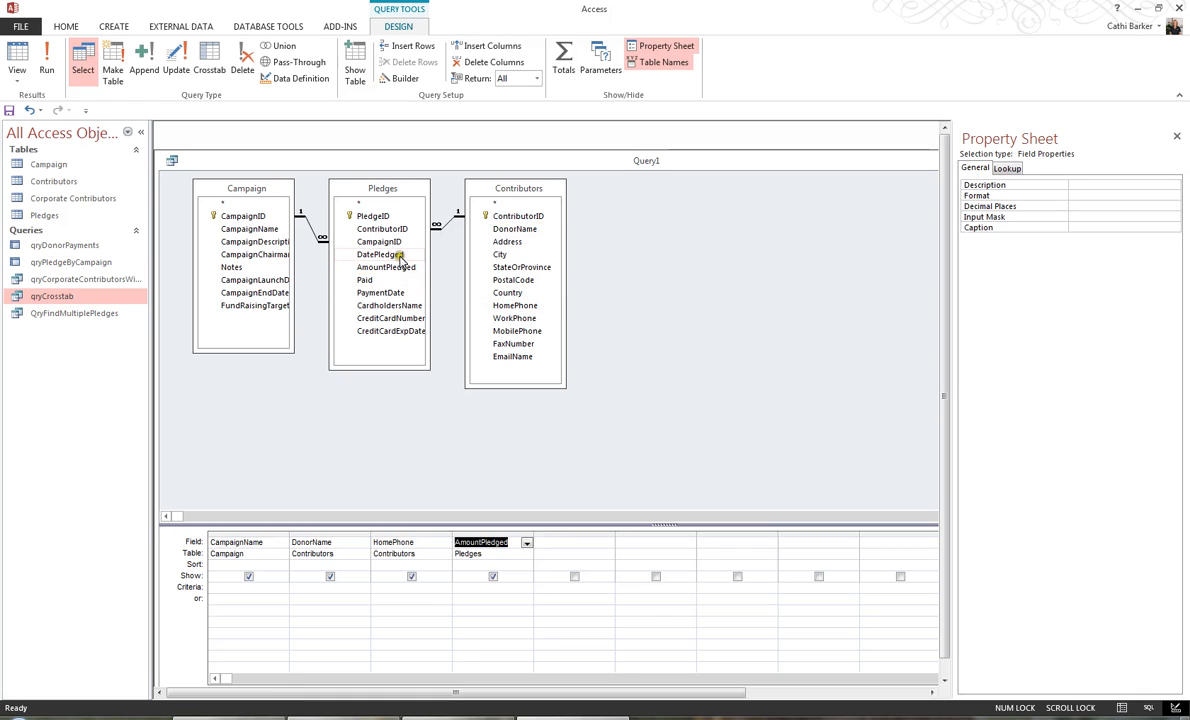
{"action": "left_click", "coordinate": [398, 255]}
{"action": "double_click", "coordinate": [398, 255]}
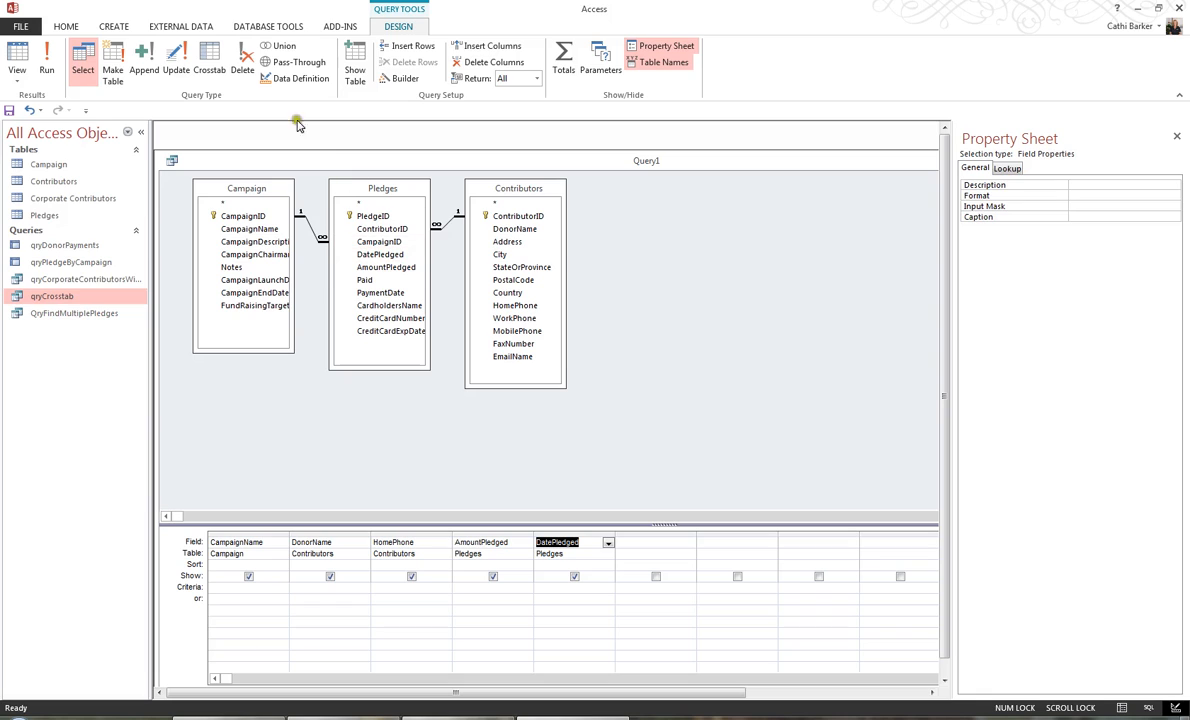
Convert the query to a make-table query that creates MtblPledgeInfo in the current database, and run it.
{"action": "left_click", "coordinate": [88, 74]}
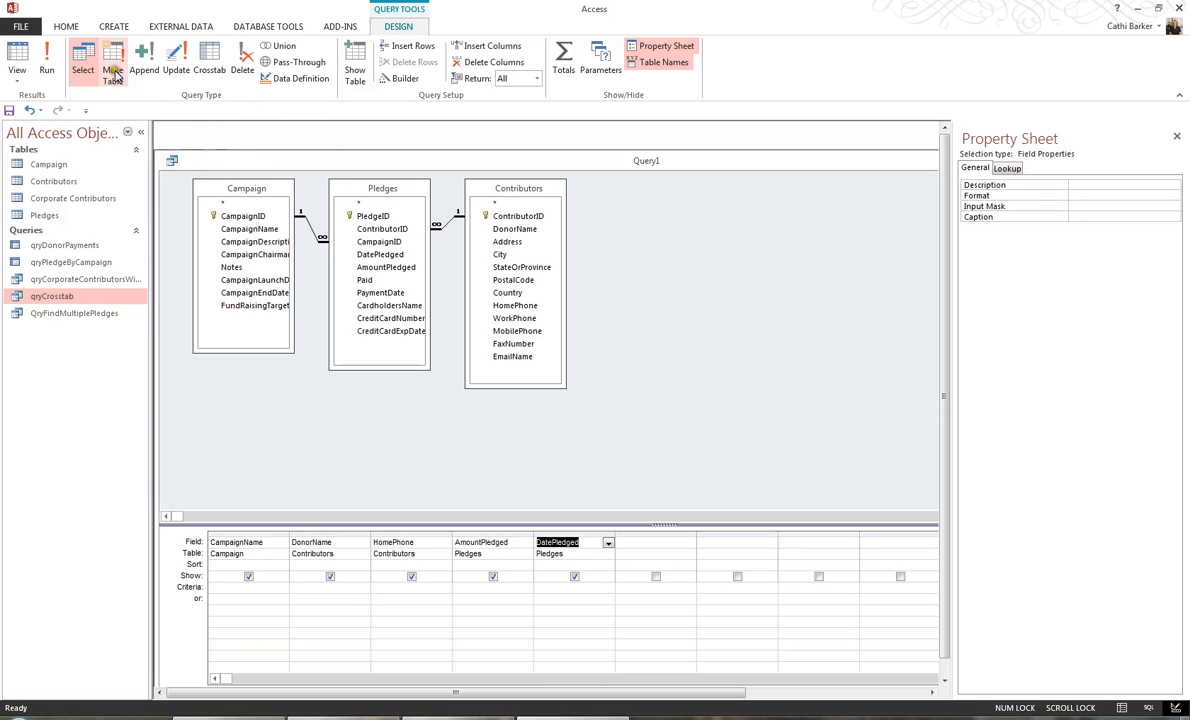
{"action": "left_click", "coordinate": [115, 76]}
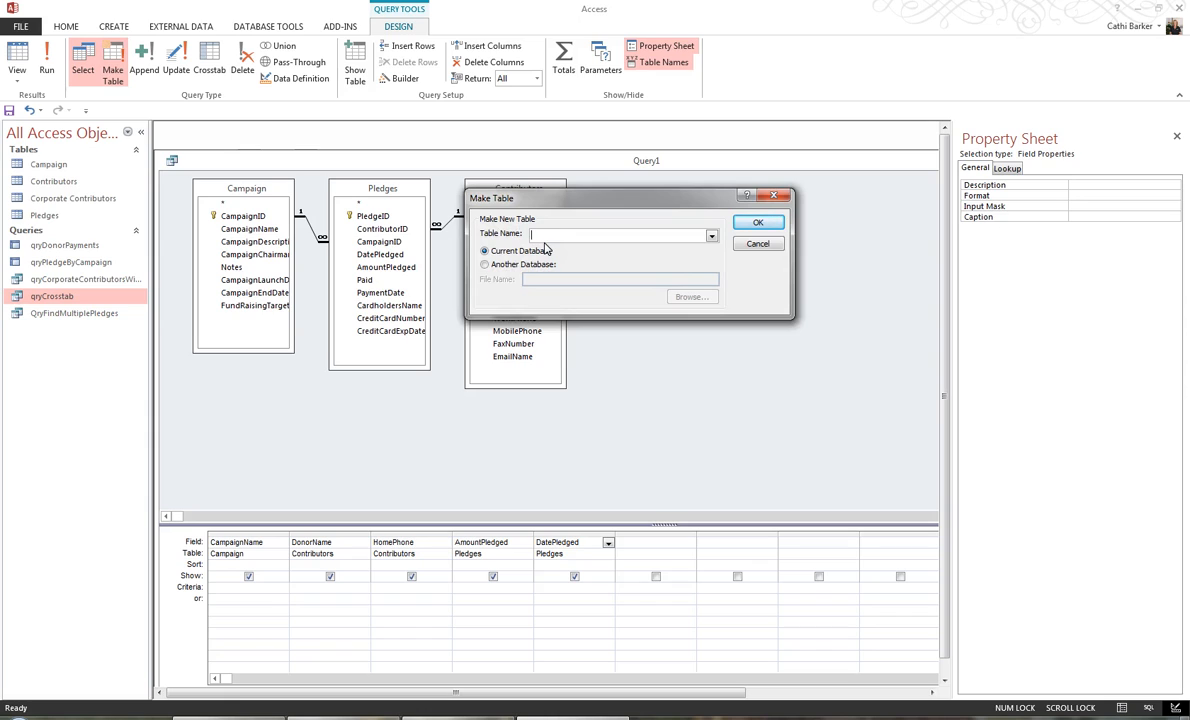
{"action": "type", "text": "MtblPledgeInfo"}
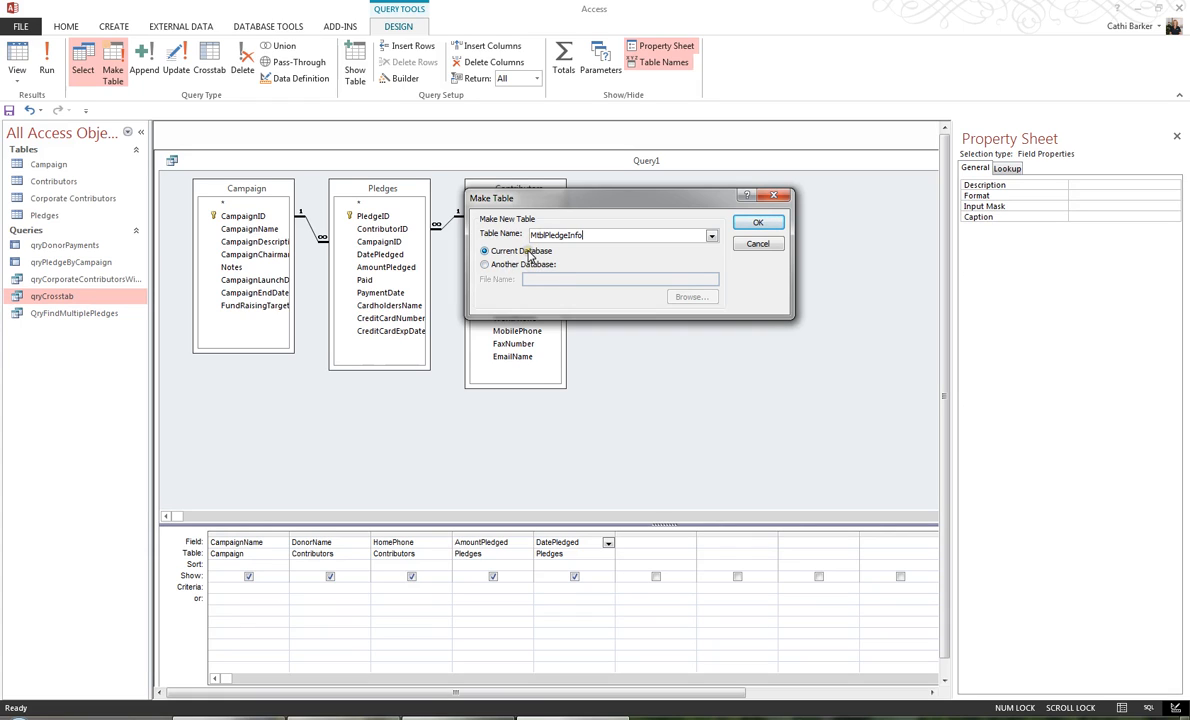
{"action": "left_click", "coordinate": [768, 224]}
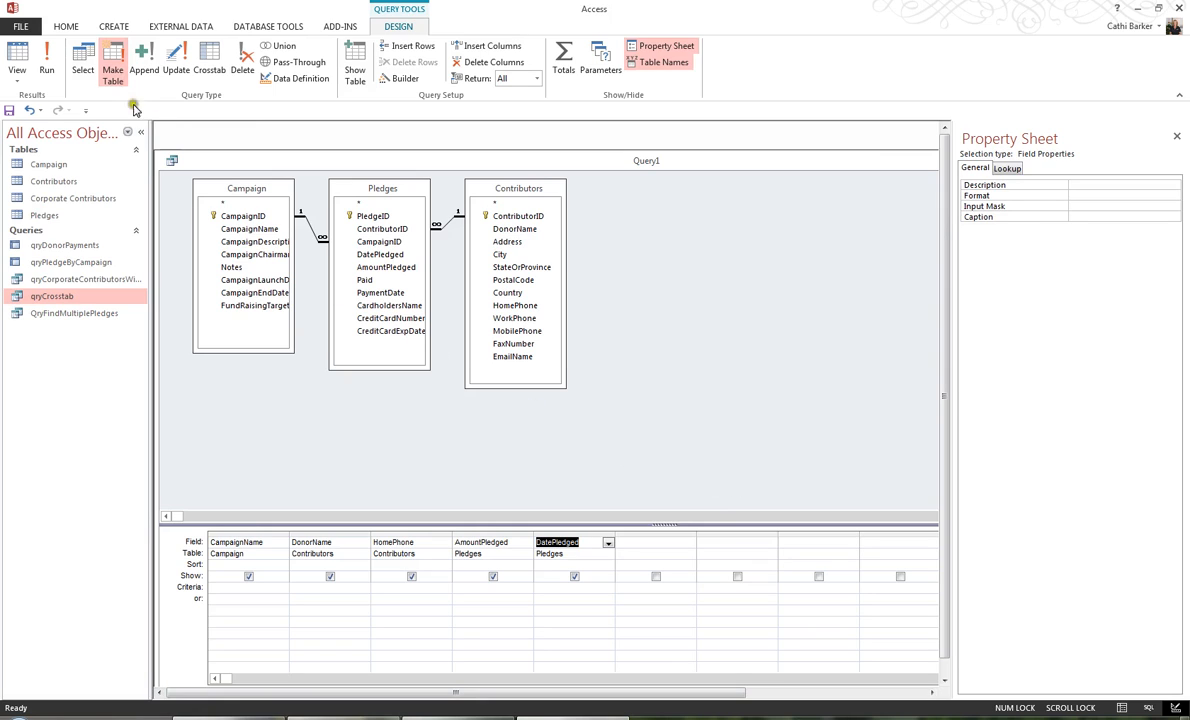
{"action": "left_click", "coordinate": [52, 68]}
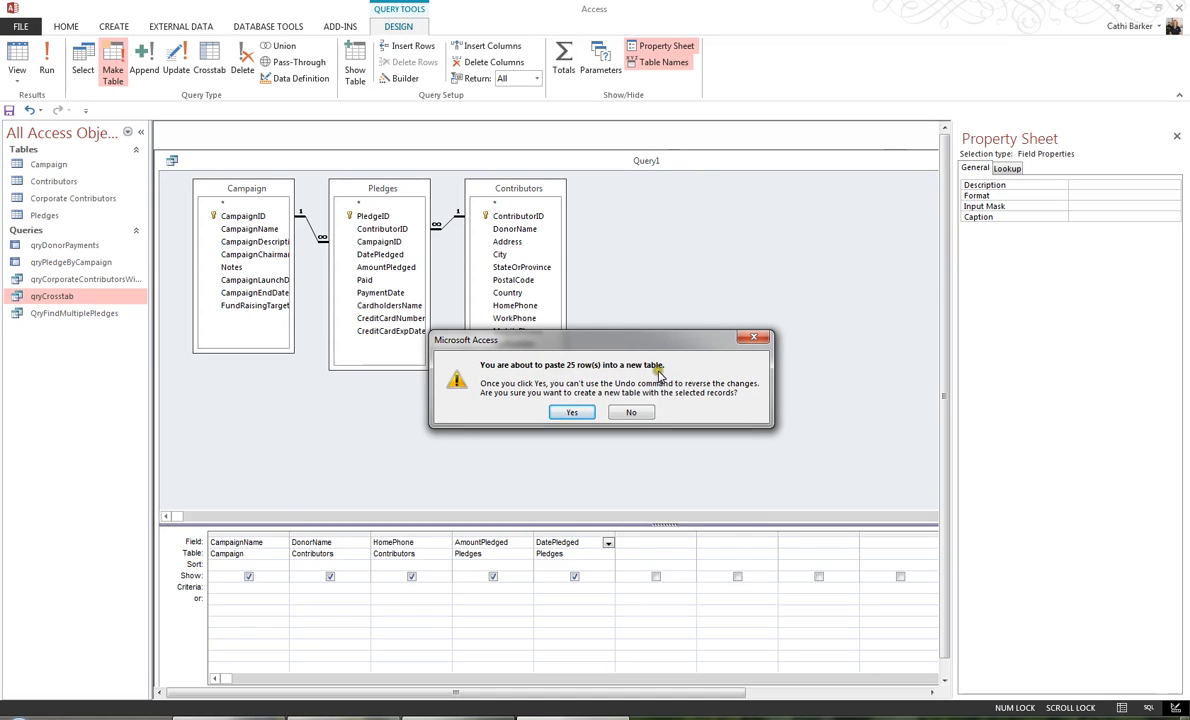
{"action": "left_click", "coordinate": [571, 412]}
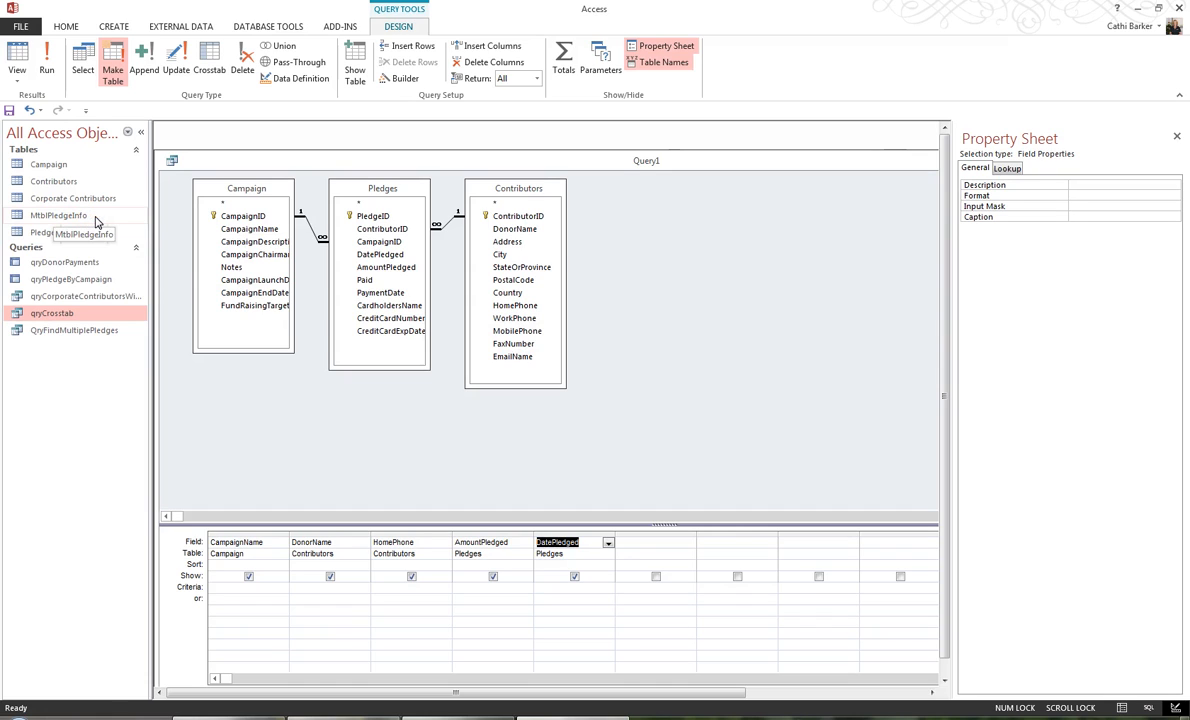
Close the query design and save the query as qryMakePledgeInfoTable.
{"action": "left_click", "coordinate": [740, 694]}
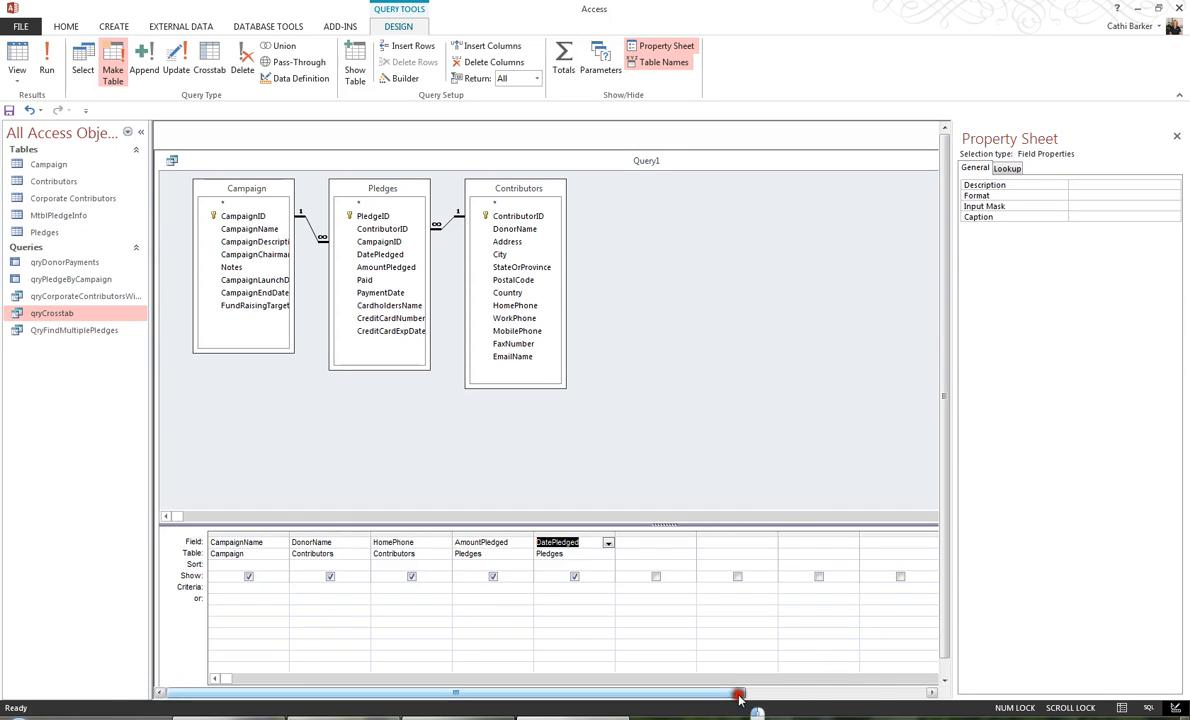
{"action": "left_click", "coordinate": [920, 694]}
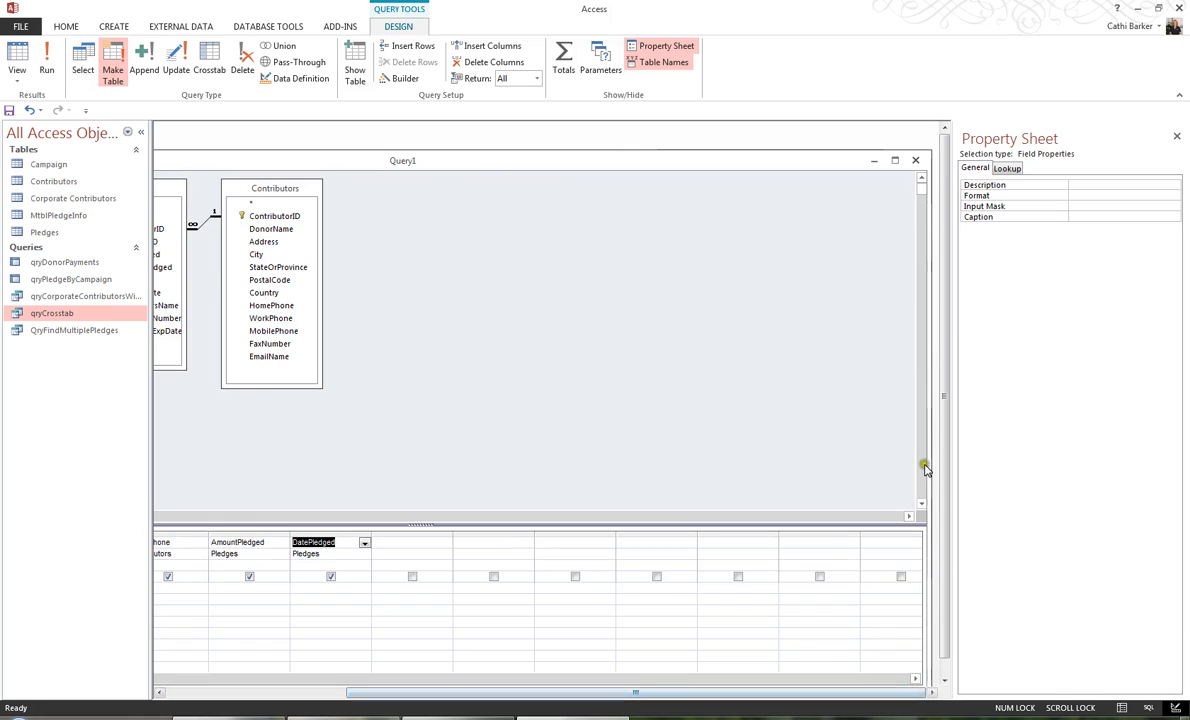
{"action": "left_click", "coordinate": [916, 161]}
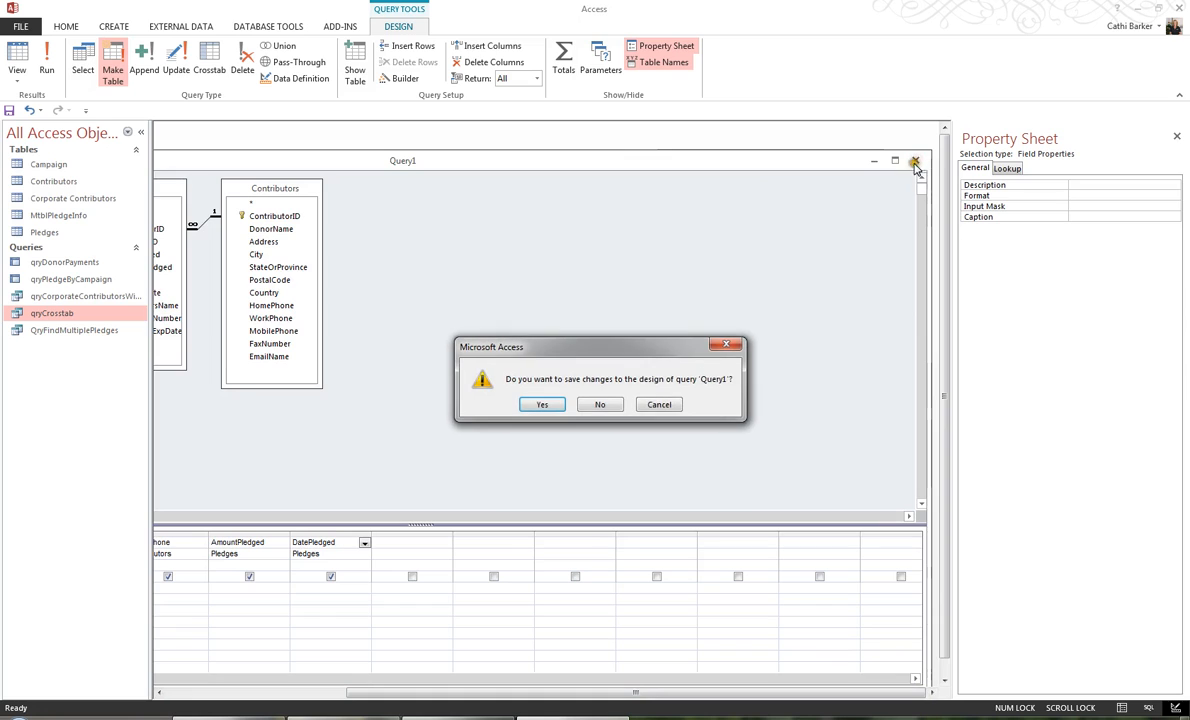
{"action": "left_click", "coordinate": [543, 407]}
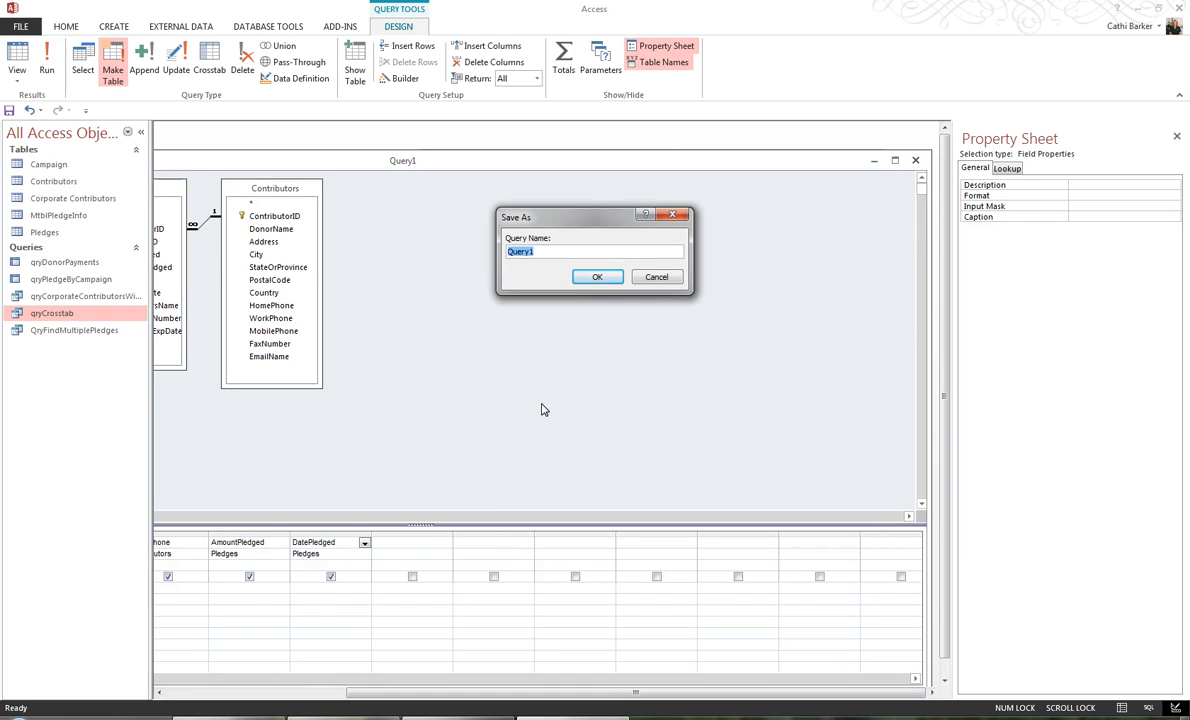
{"action": "type", "text": "qry"}
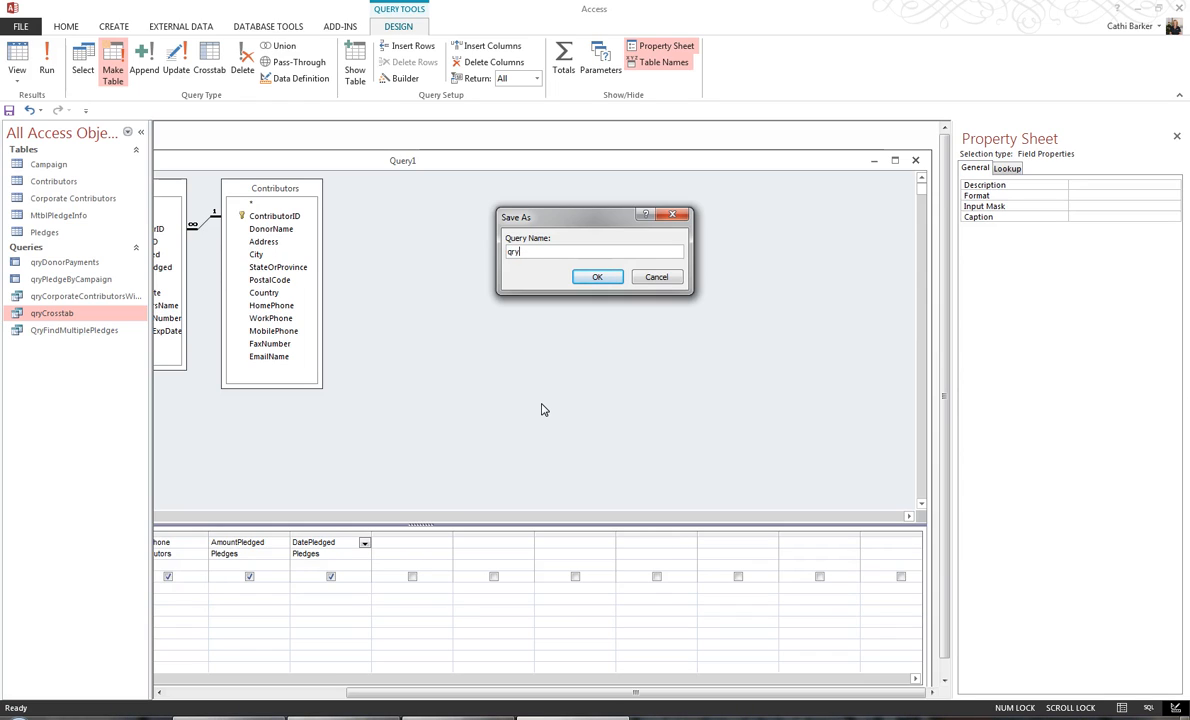
{"action": "type", "text": "MakePledgeInfoTable"}
{"action": "left_click", "coordinate": [588, 277]}
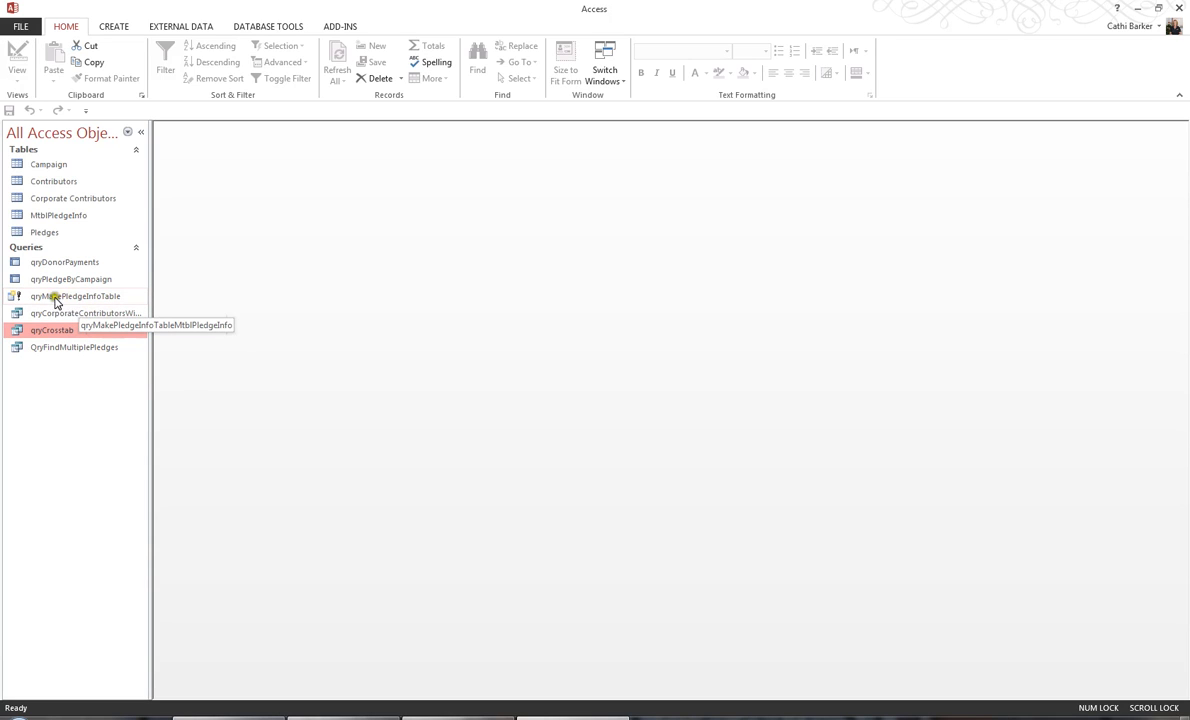
Run the saved qryMakePledgeInfoTable query, replacing the existing MtblPledgeInfo table.
{"action": "left_click", "coordinate": [64, 298]}
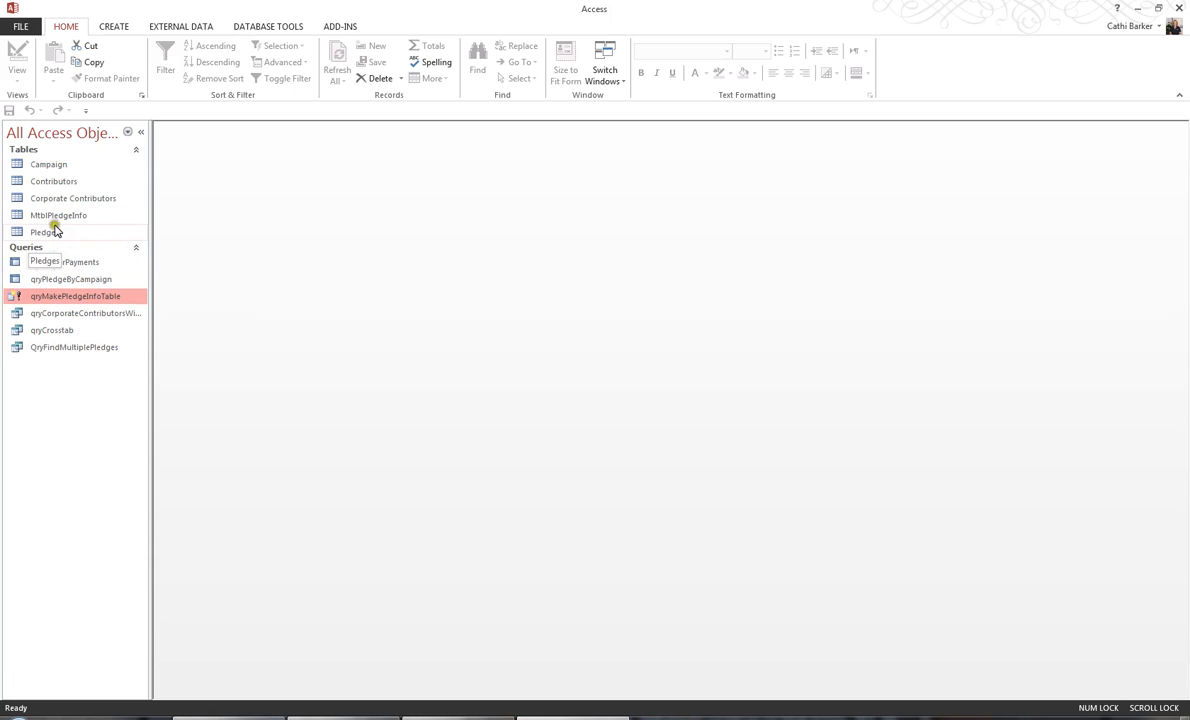
{"action": "left_click", "coordinate": [85, 301]}
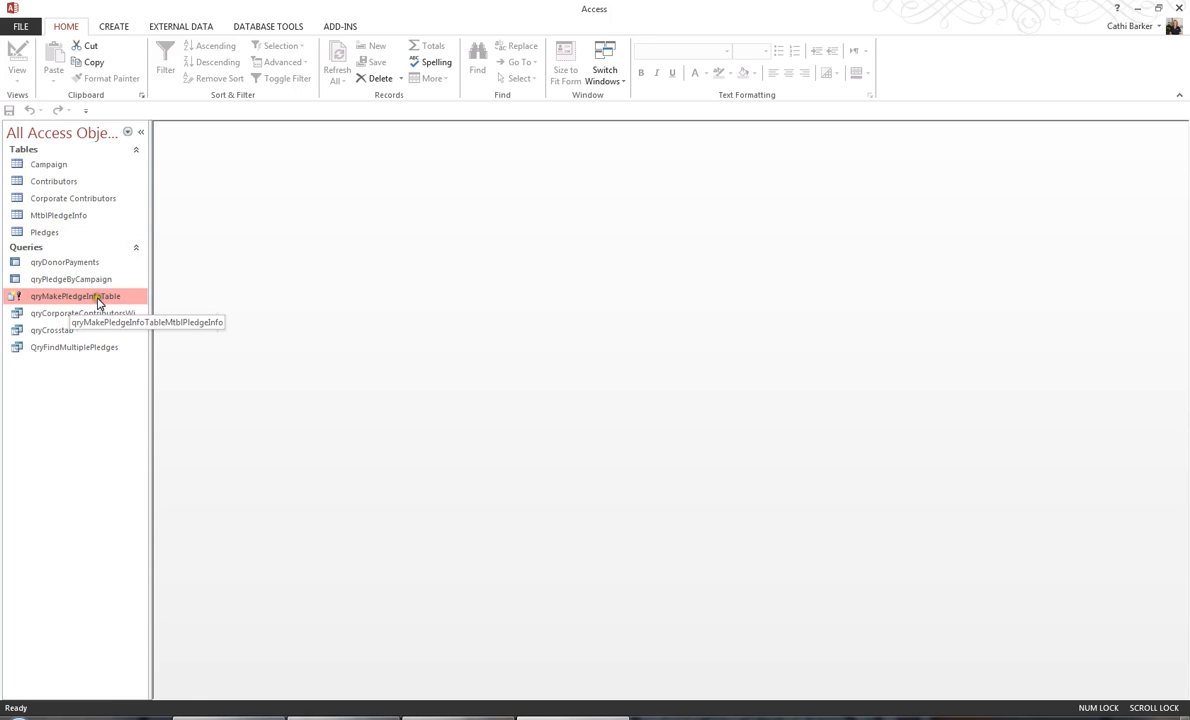
{"action": "double_click", "coordinate": [98, 303]}
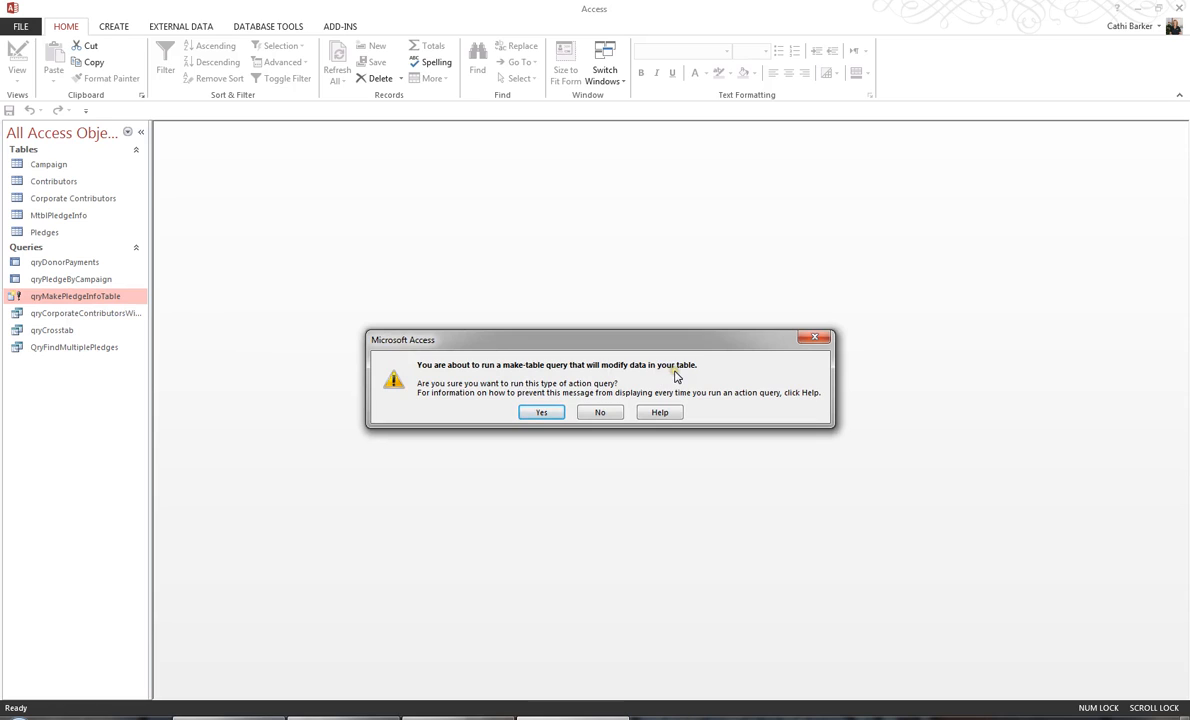
{"action": "left_click", "coordinate": [551, 414]}
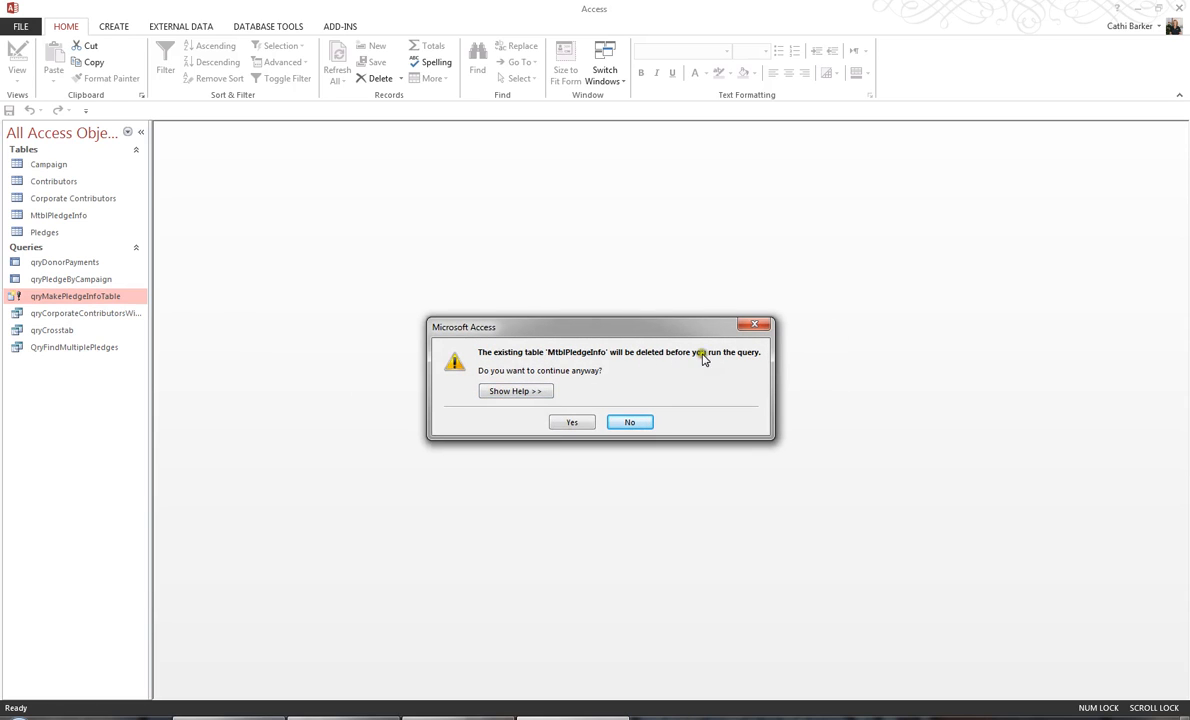
{"action": "left_click", "coordinate": [582, 425]}
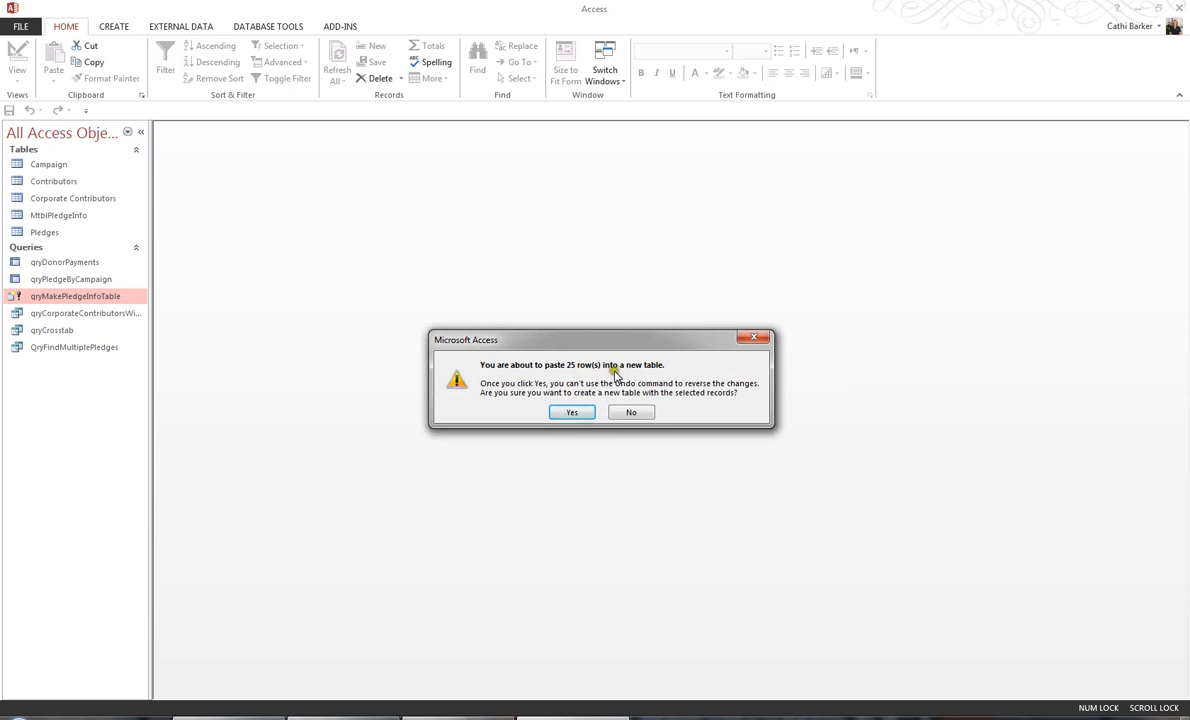
{"action": "left_click", "coordinate": [572, 413]}
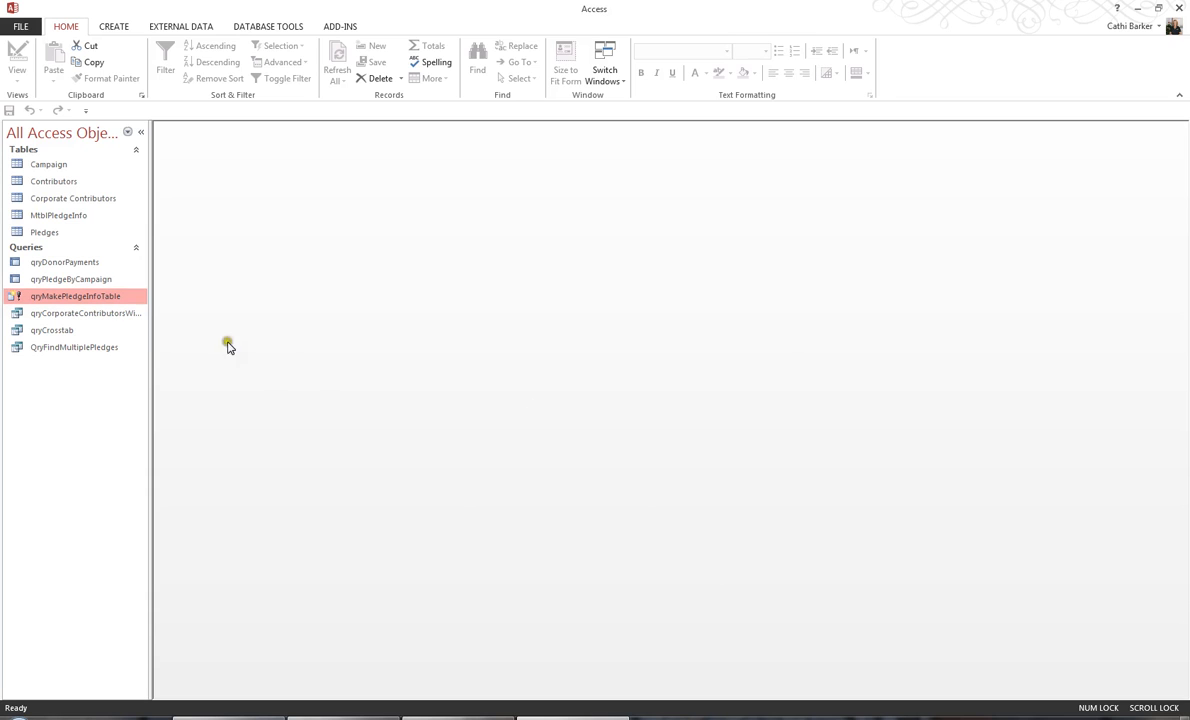
Open the MtblPledgeInfo table to review its records, and close it again.
{"action": "left_click", "coordinate": [85, 218]}
{"action": "double_click", "coordinate": [85, 218]}
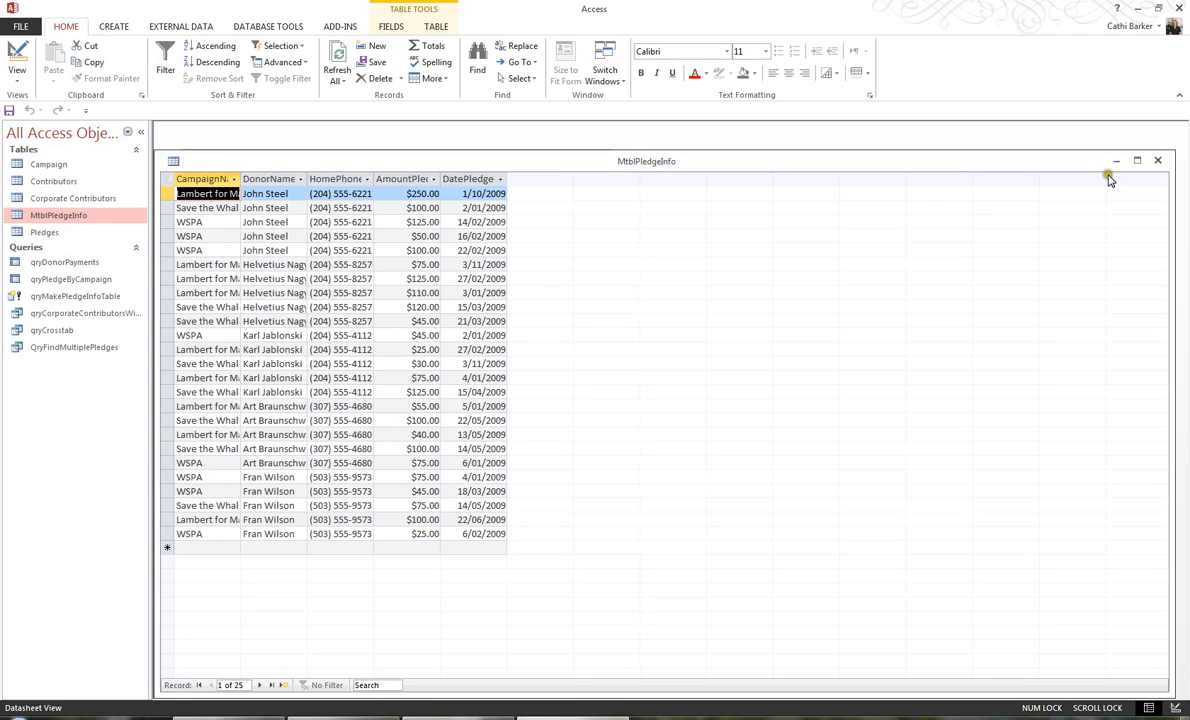
{"action": "left_click", "coordinate": [1157, 162]}
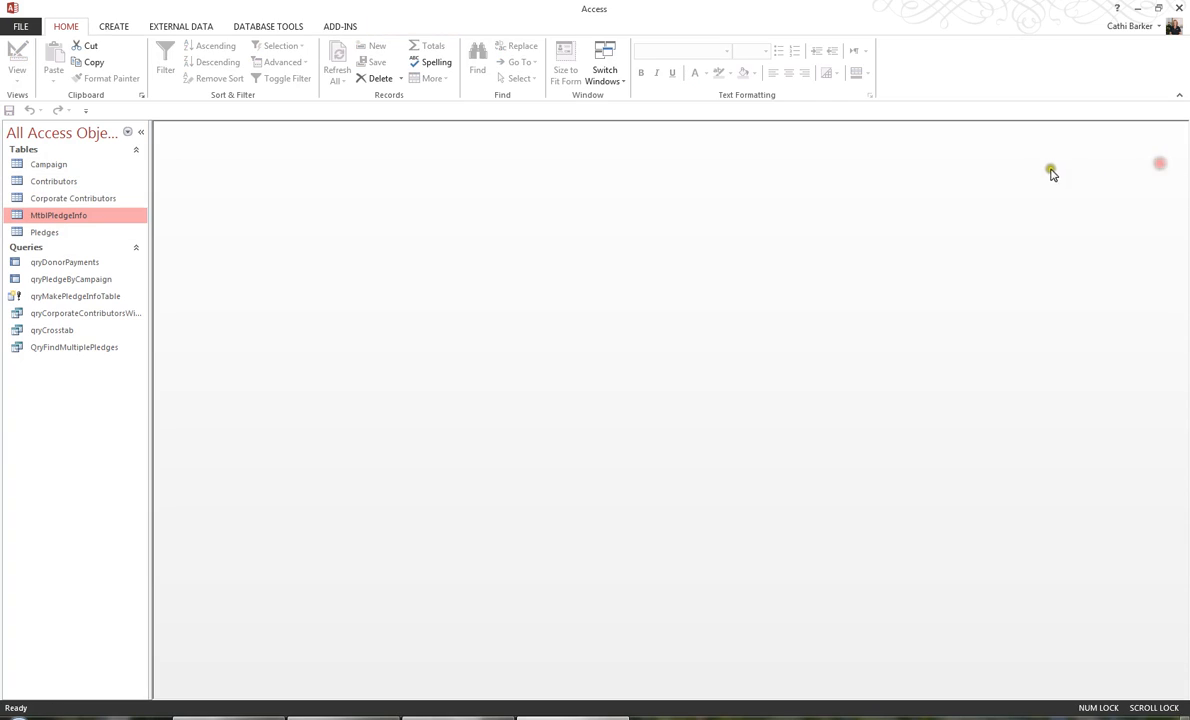